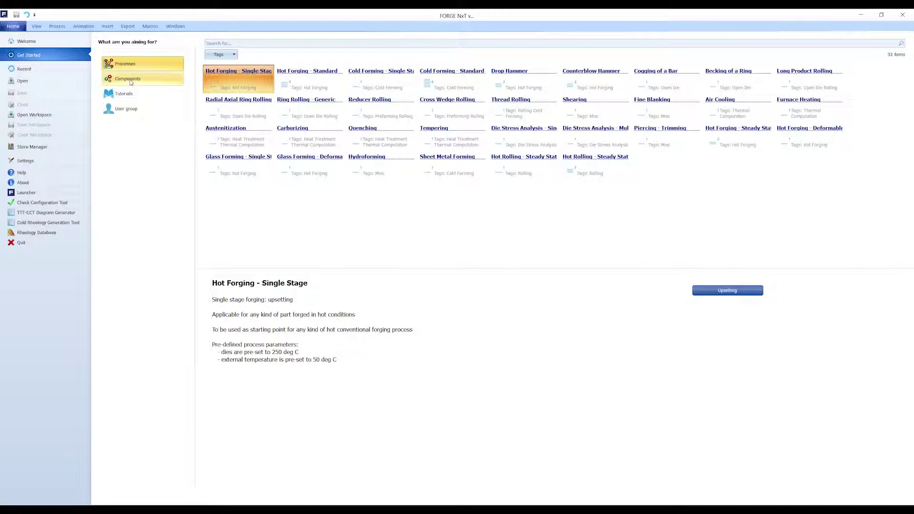
Start a Hot Rolling - Steady State project and remove Stand 2.
{"action": "left_click", "coordinate": [521, 172]}
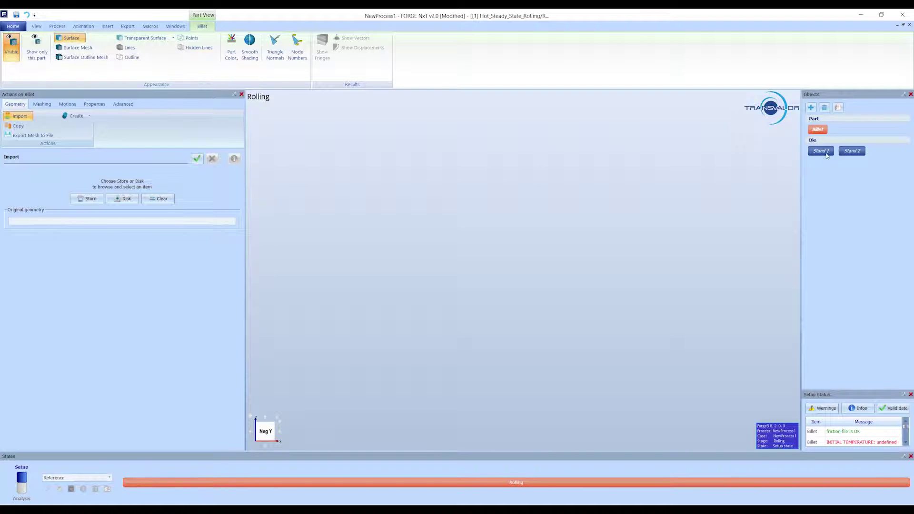
{"action": "left_click", "coordinate": [36, 26]}
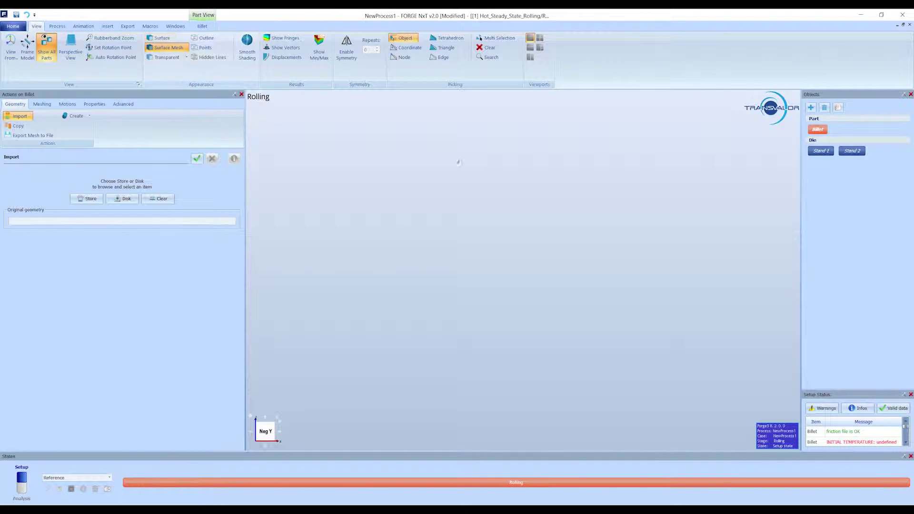
{"action": "left_click", "coordinate": [851, 150]}
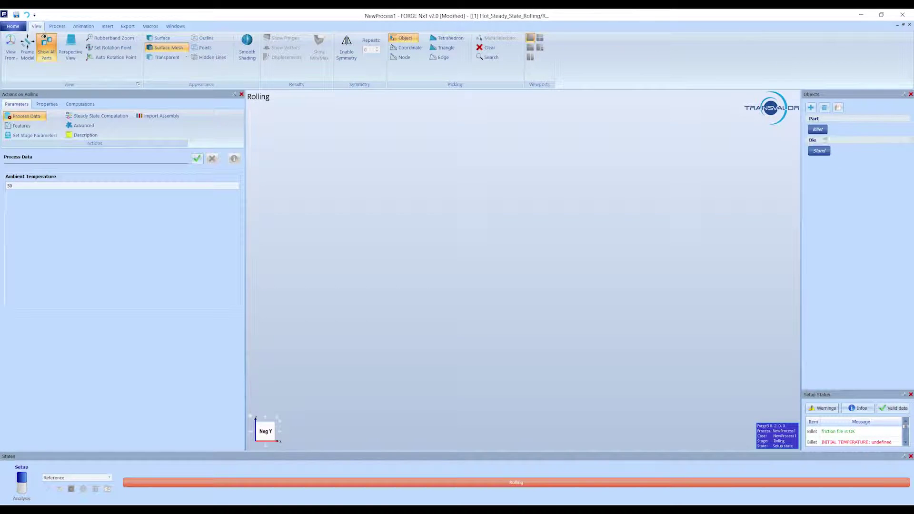
Import the billet.dou and stand.dou geometries from disk.
{"action": "left_click", "coordinate": [819, 130]}
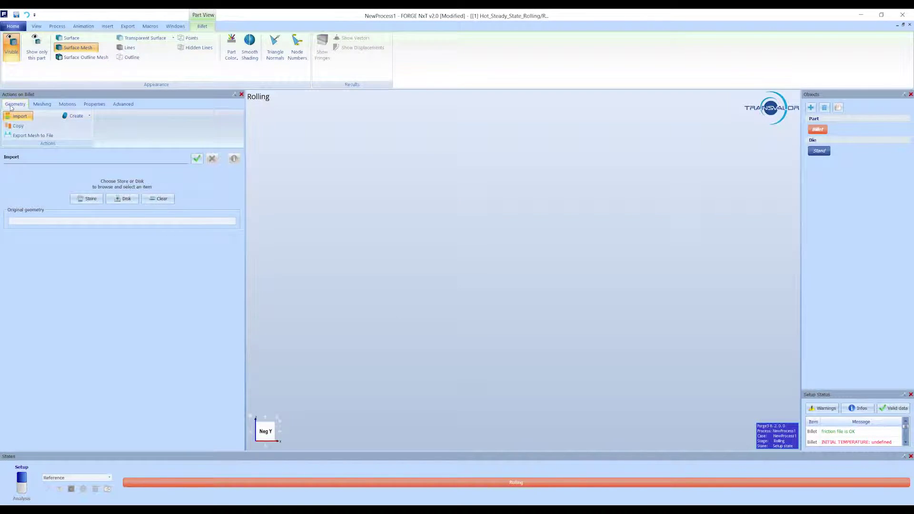
{"action": "left_click", "coordinate": [122, 199]}
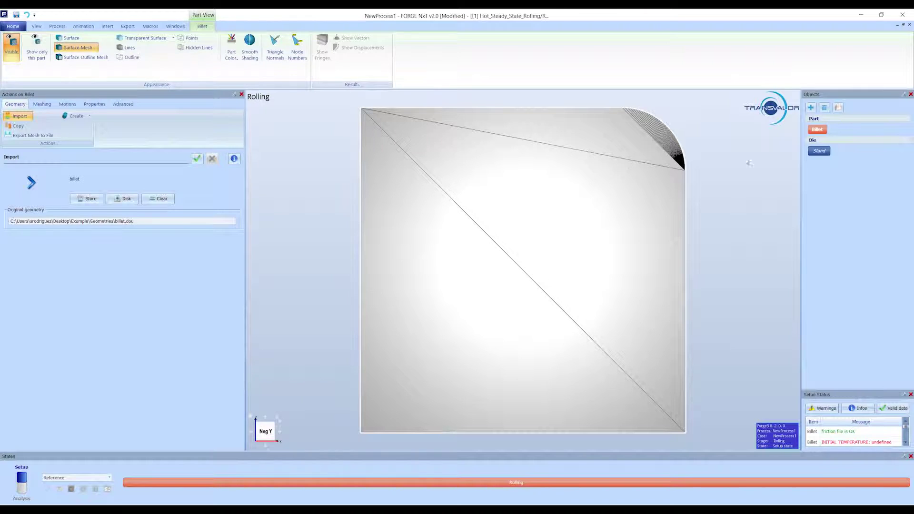
{"action": "left_click", "coordinate": [827, 152]}
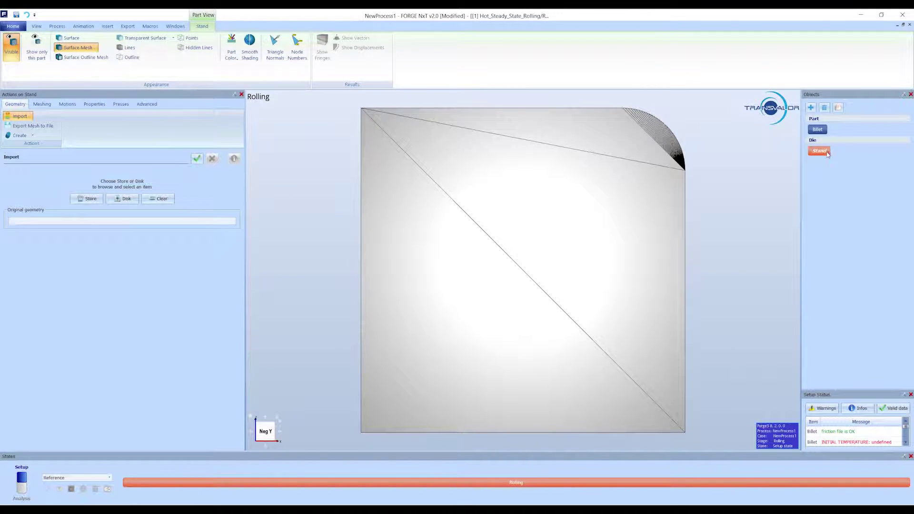
{"action": "left_click", "coordinate": [125, 200]}
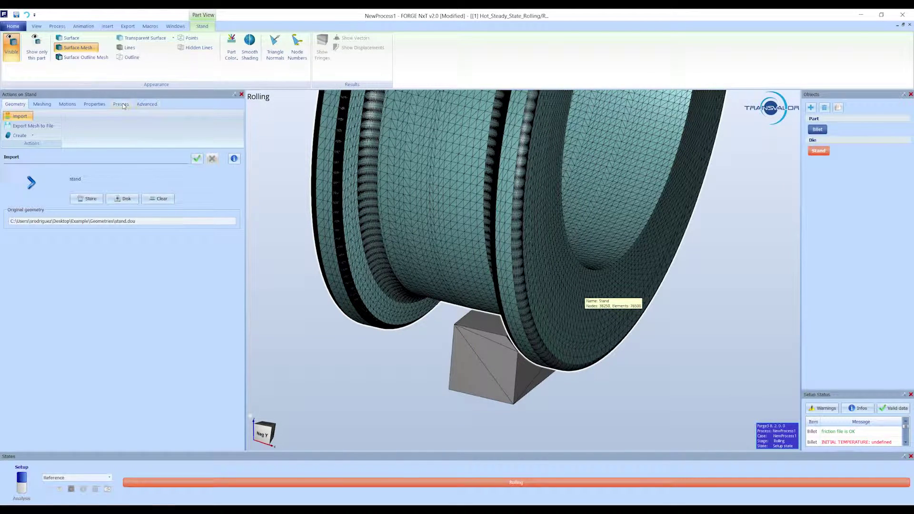
Load the Stationary Rolling press from the rolling press library onto the stand.
{"action": "left_click", "coordinate": [122, 104]}
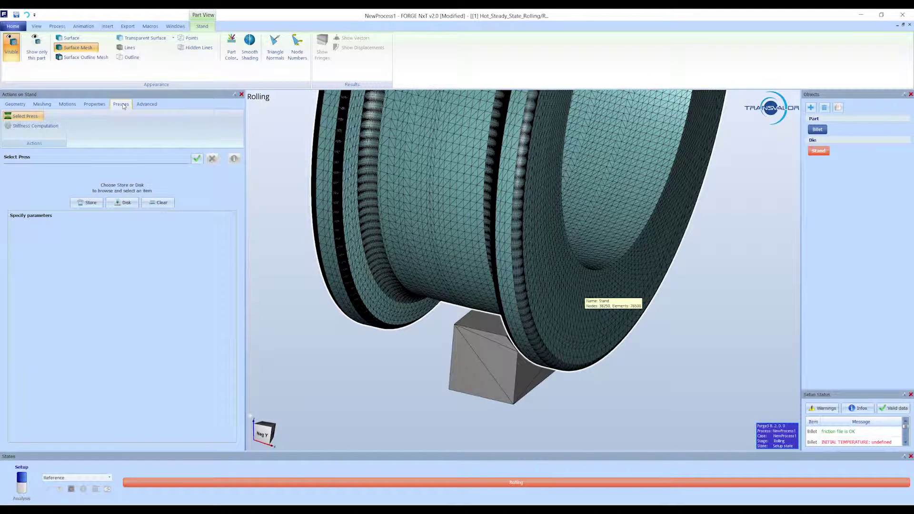
{"action": "left_click", "coordinate": [88, 202]}
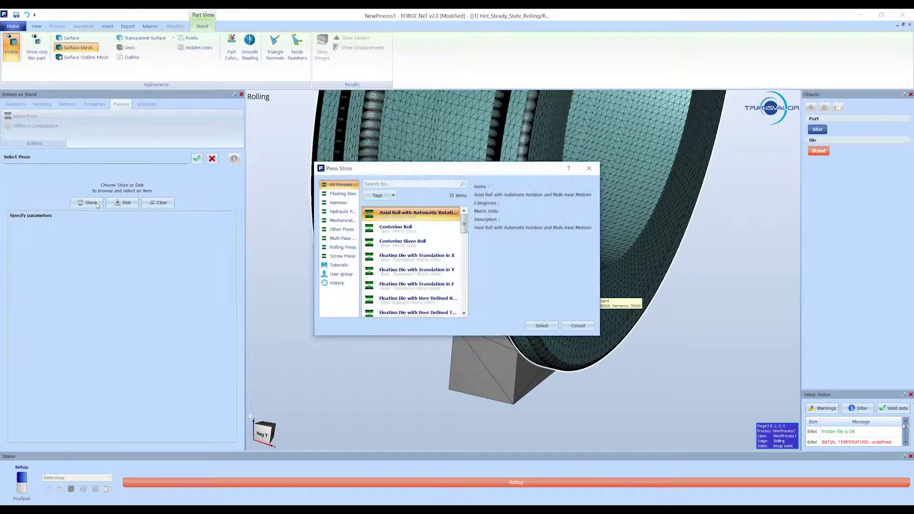
{"action": "left_click", "coordinate": [343, 247]}
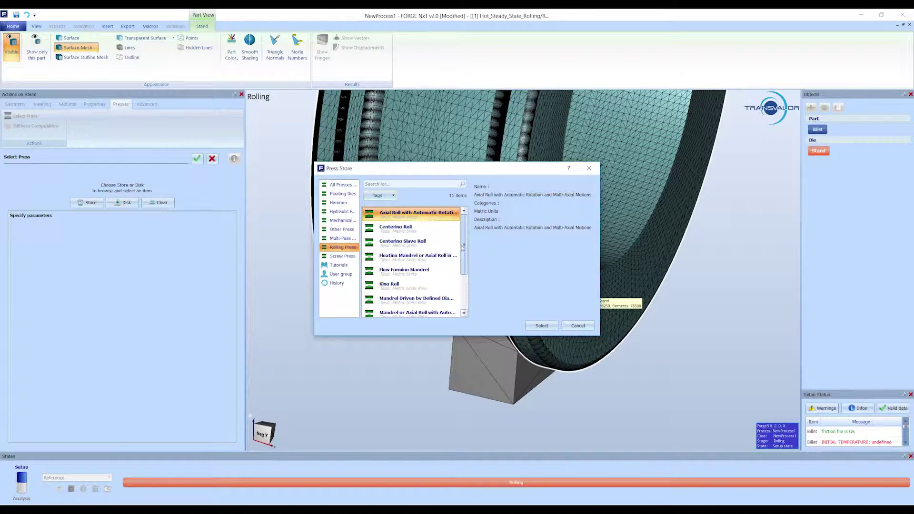
{"action": "scroll", "coordinate": [465, 298], "scroll_direction": "down", "scroll_amount": 3}
{"action": "left_click", "coordinate": [406, 300]}
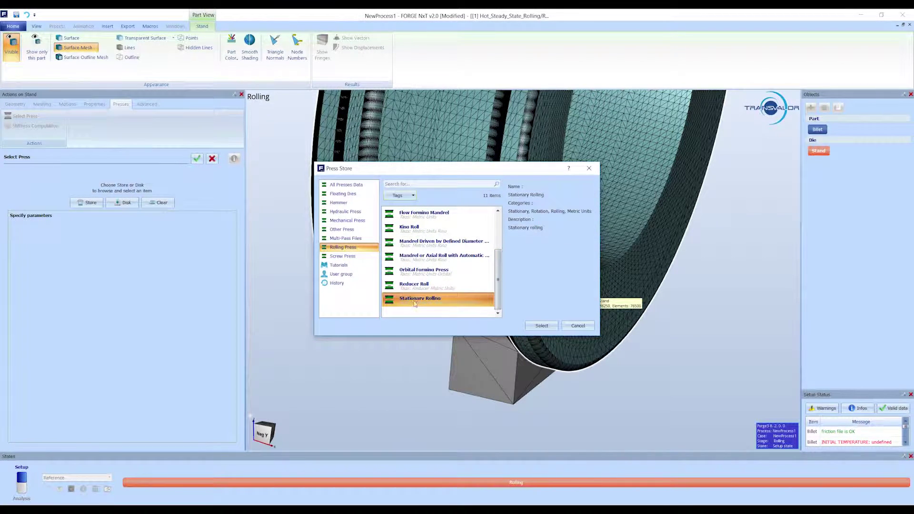
{"action": "double_click", "coordinate": [410, 300]}
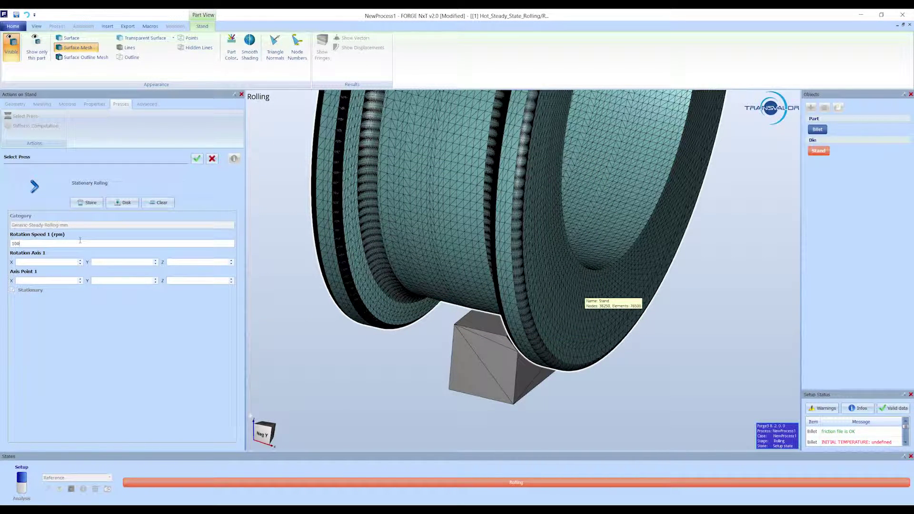
Set the press rotation axis to X (1, 0, 0) through point (0, 0, 271.899).
{"action": "left_click", "coordinate": [61, 262]}
{"action": "type", "text": "1"}
{"action": "key", "text": "Tab"}
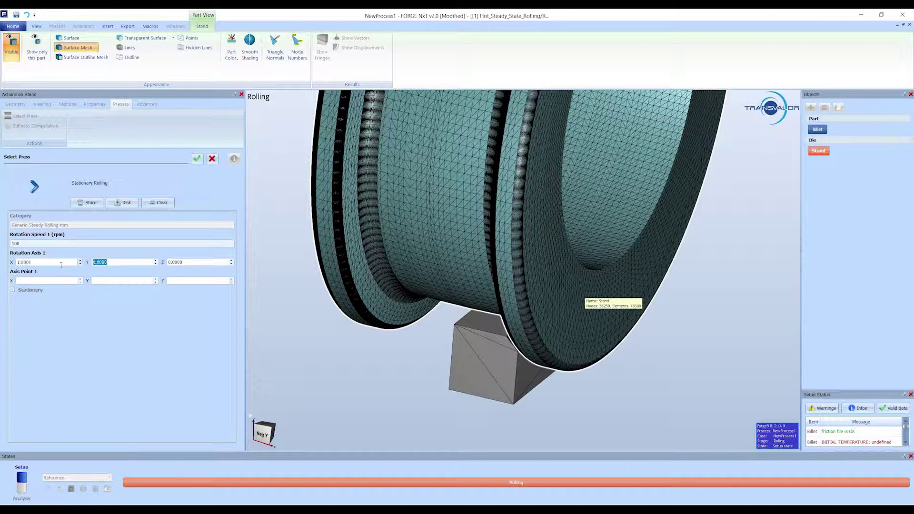
{"action": "key", "text": "Tab"}
{"action": "type", "text": "0"}
{"action": "left_click", "coordinate": [56, 282]}
{"action": "left_click", "coordinate": [196, 159]}
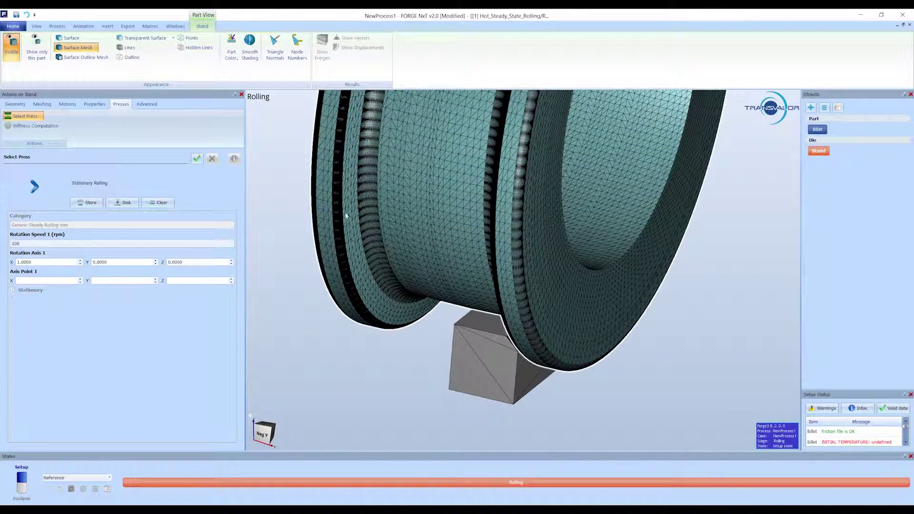
{"action": "type", "text": "0"}
{"action": "key", "text": "Tab"}
{"action": "type", "text": "0"}
{"action": "key", "text": "Tab"}
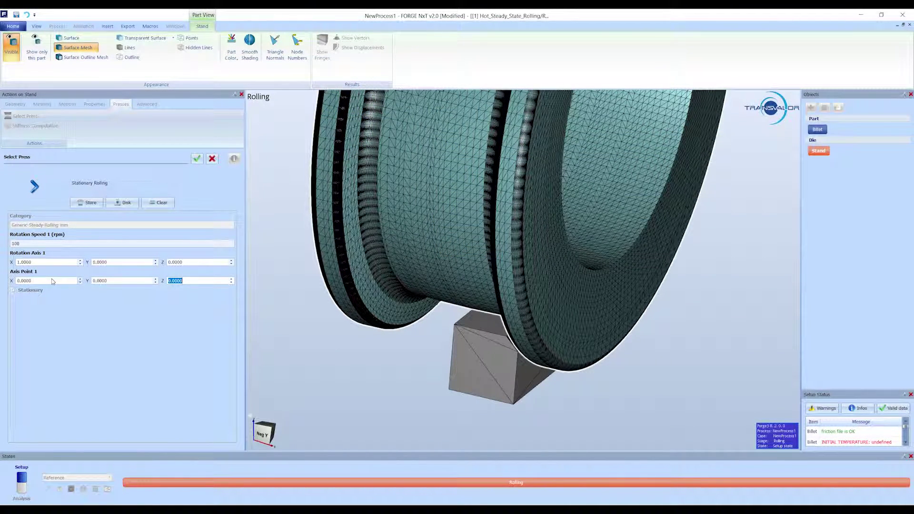
{"action": "type", "text": "271.899"}
Confirm the axis point, then add symmetry planes Plane 1 and Plane 2 to the billet.
{"action": "left_click", "coordinate": [196, 158]}
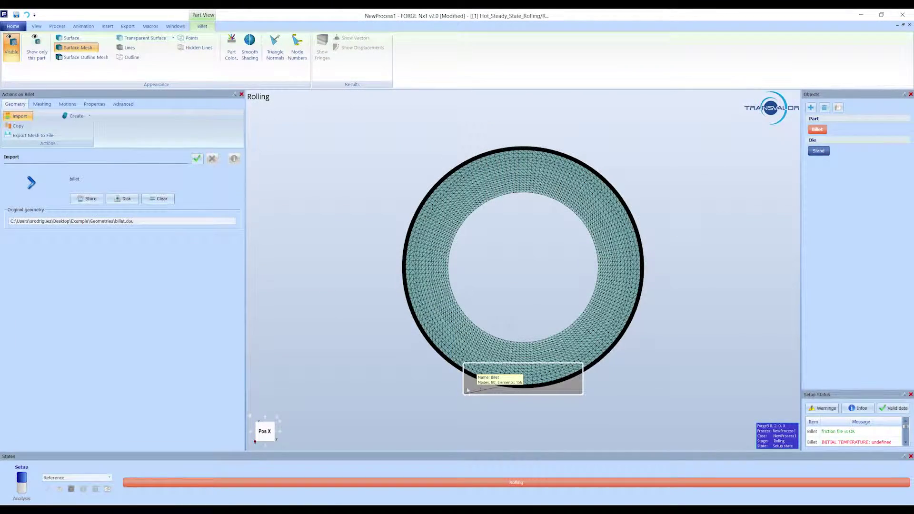
{"action": "left_click", "coordinate": [41, 103]}
{"action": "left_click", "coordinate": [22, 135]}
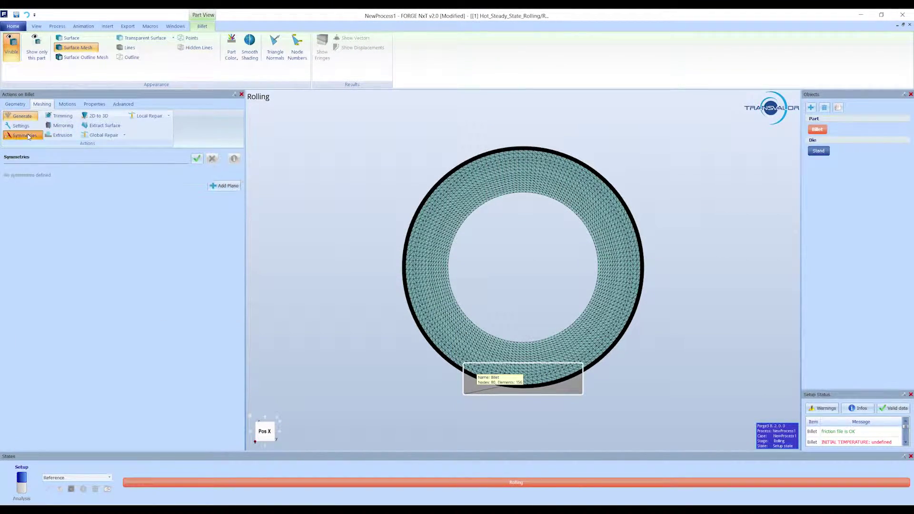
{"action": "left_click", "coordinate": [223, 186]}
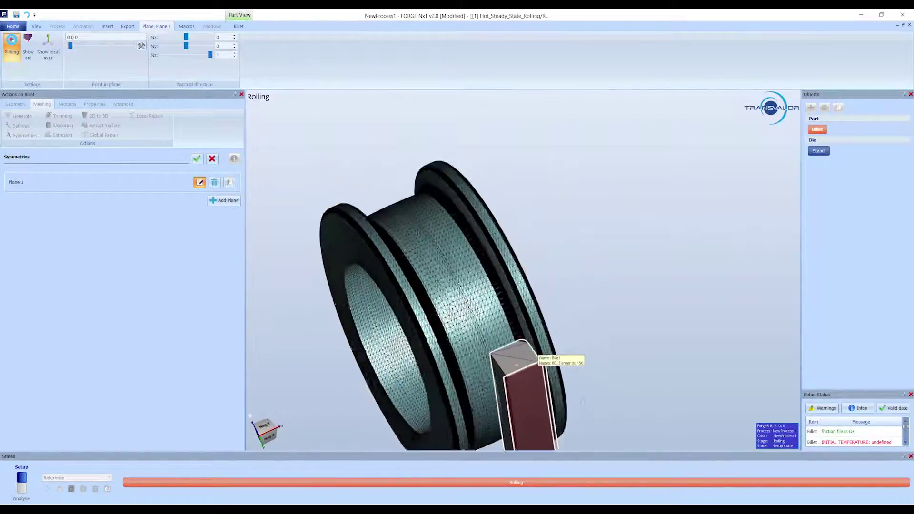
{"action": "left_click", "coordinate": [223, 200]}
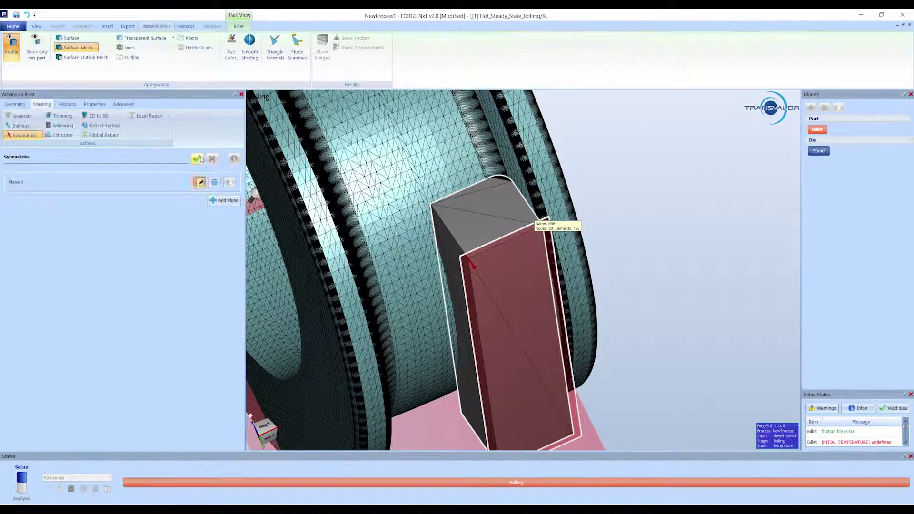
{"action": "left_click", "coordinate": [215, 206]}
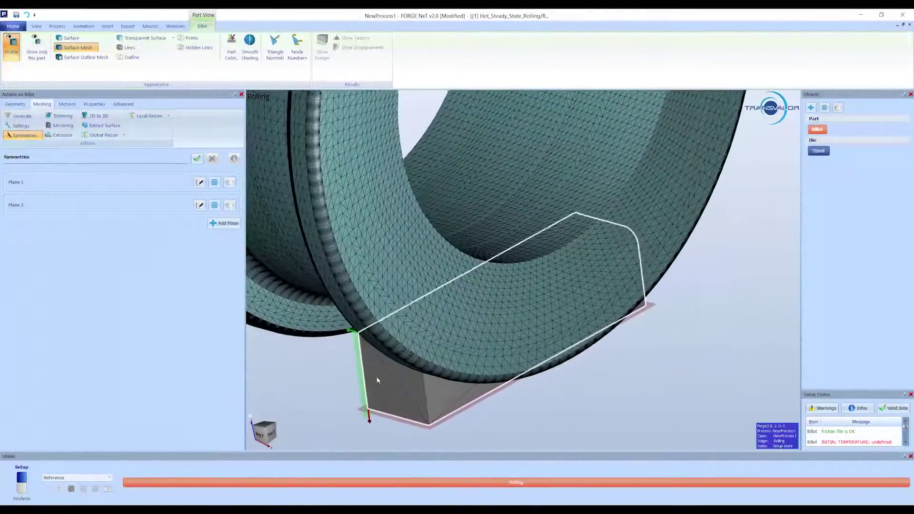
Extrude the billet mesh from a picked end-face point with length 250 and maximal step 20.
{"action": "left_click", "coordinate": [59, 136]}
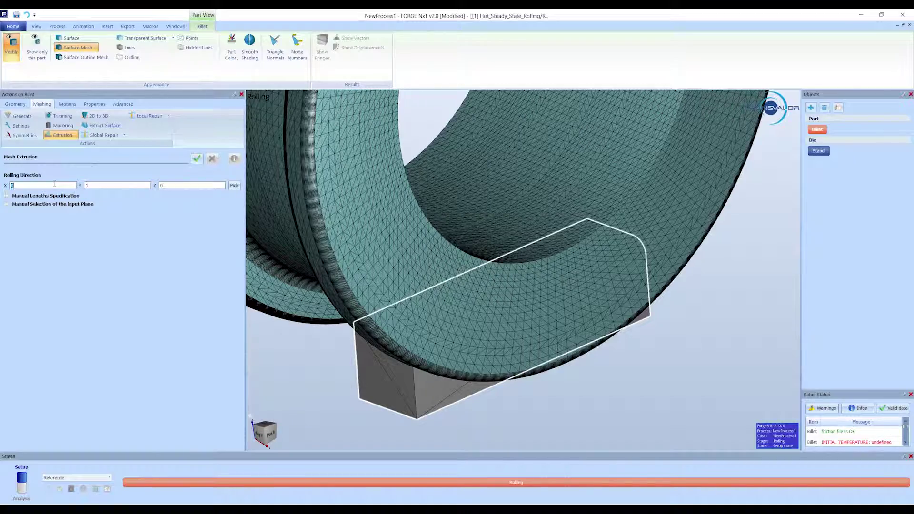
{"action": "left_click_drag", "start_coordinate": [619, 286], "coordinate": [381, 381]}
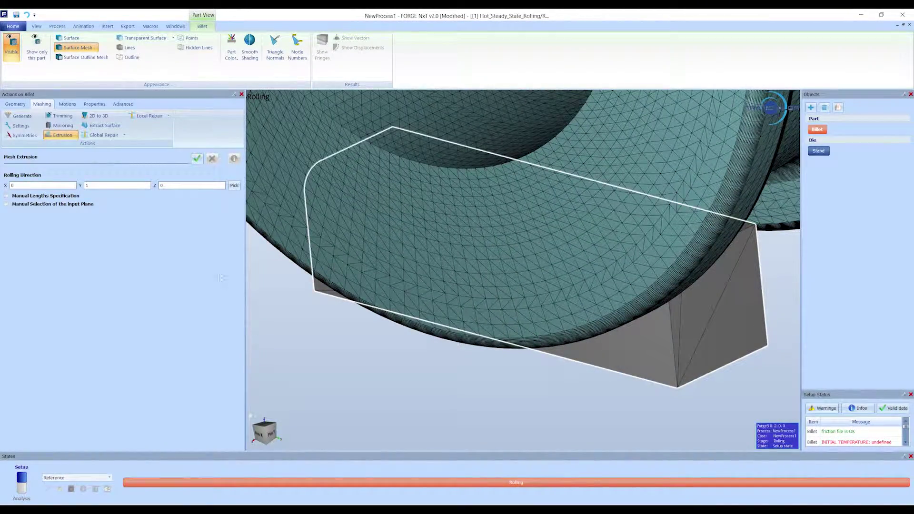
{"action": "left_click", "coordinate": [6, 204]}
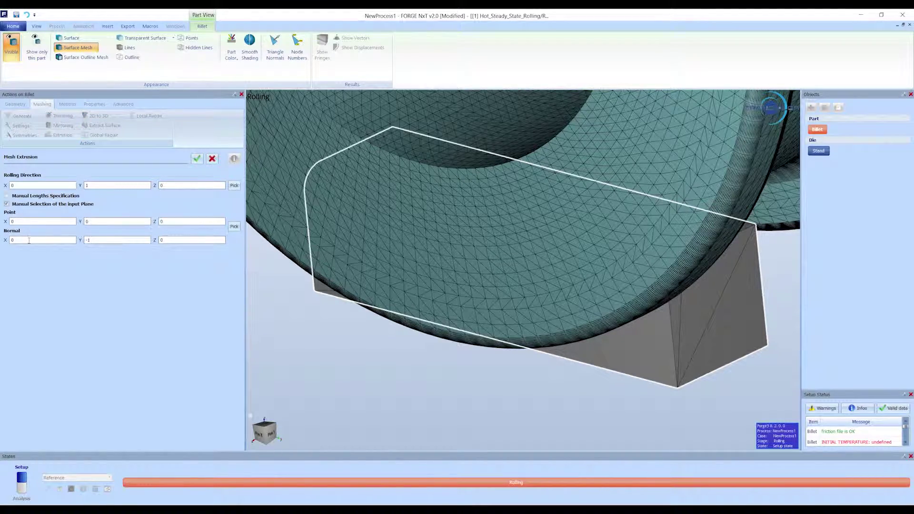
{"action": "left_click", "coordinate": [233, 227]}
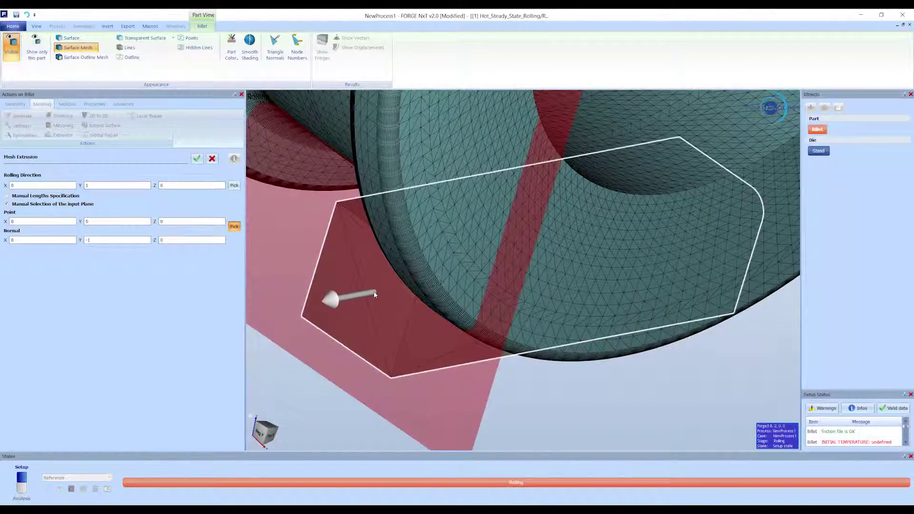
{"action": "left_click", "coordinate": [374, 295]}
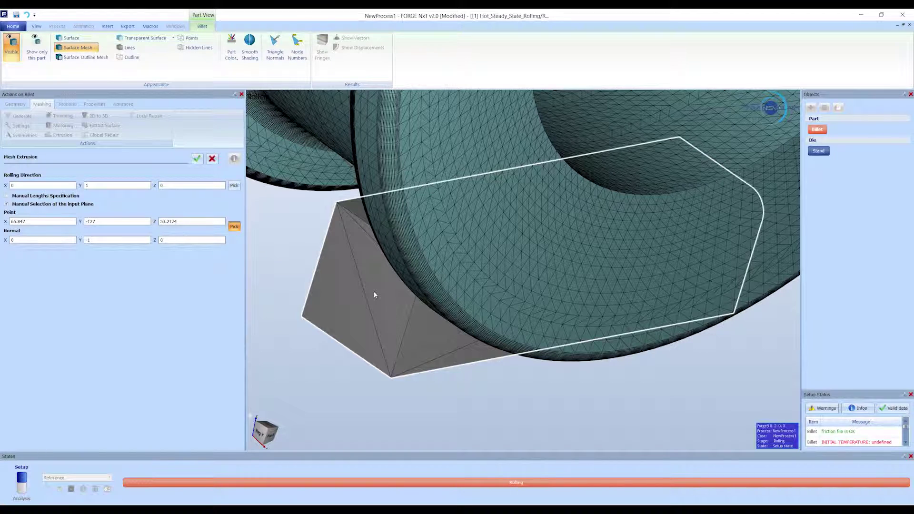
{"action": "left_click", "coordinate": [7, 196]}
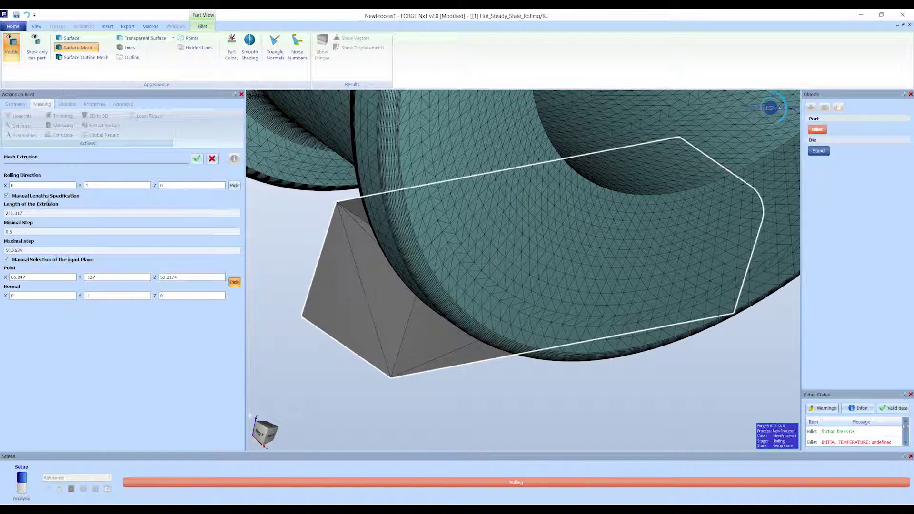
{"action": "left_click", "coordinate": [19, 213]}
{"action": "double_click", "coordinate": [14, 213]}
{"action": "type", "text": "250"}
{"action": "key", "text": "Tab"}
{"action": "key", "text": "Tab"}
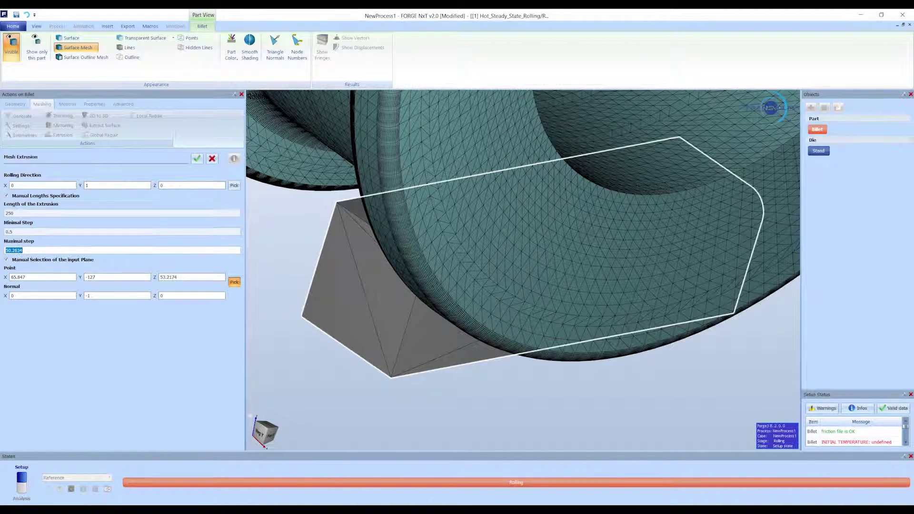
{"action": "type", "text": "20"}
{"action": "left_click", "coordinate": [197, 158]}
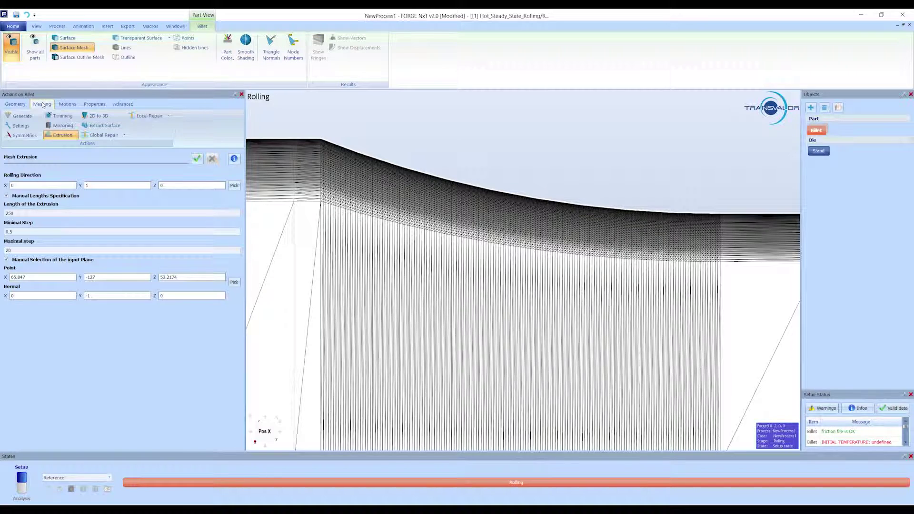
Remesh the billet with patch angle tolerance 2, minimum mesh size 0.1 and constant size 5.
{"action": "left_click", "coordinate": [21, 115]}
{"action": "left_click", "coordinate": [30, 209]}
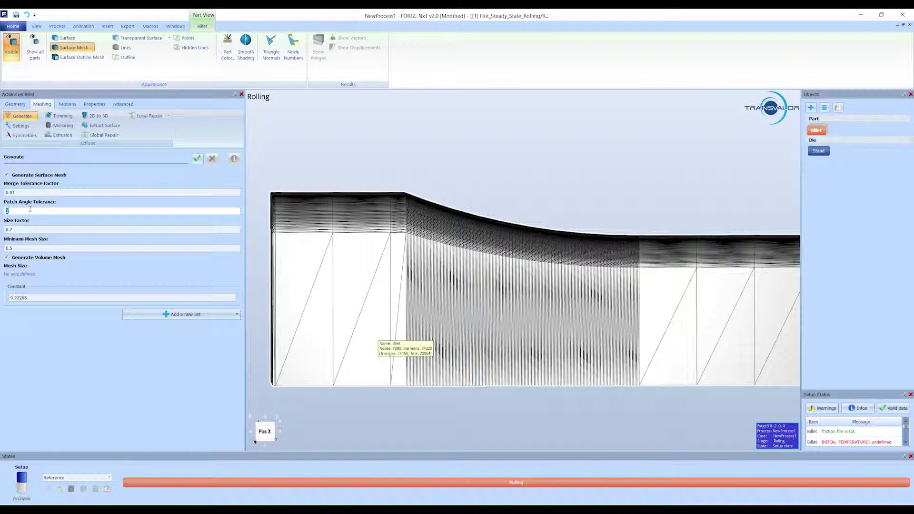
{"action": "type", "text": "2"}
{"action": "key", "text": "Tab"}
{"action": "key", "text": "Tab"}
{"action": "type", "text": "0.1"}
{"action": "key", "text": "Tab"}
{"action": "key", "text": "Tab"}
{"action": "type", "text": "5"}
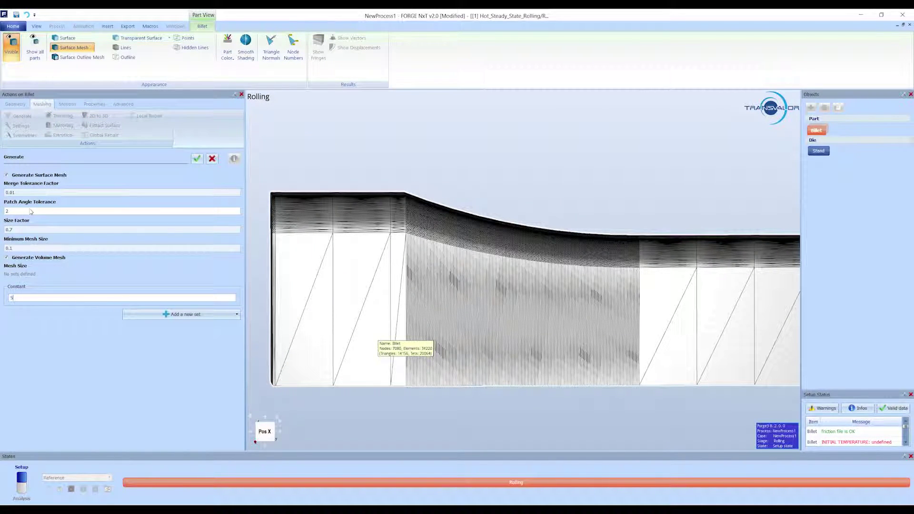
{"action": "left_click", "coordinate": [200, 160]}
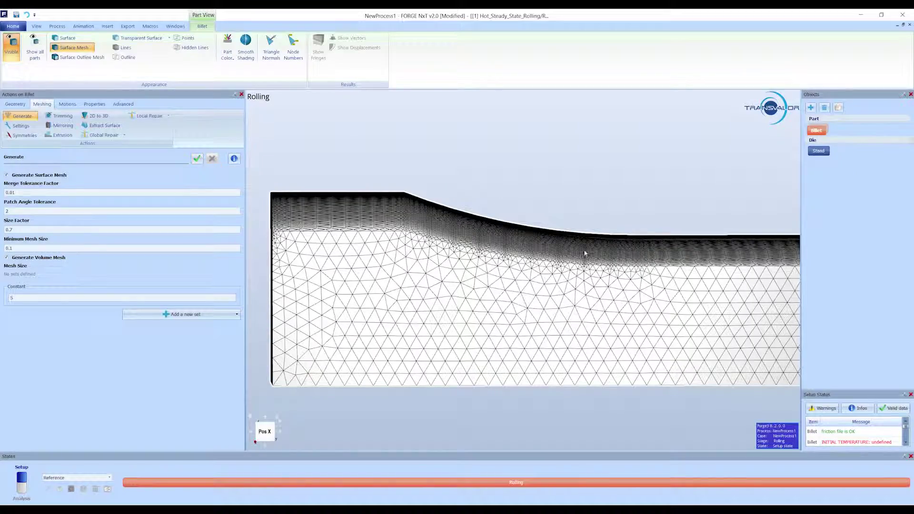
{"action": "left_click_drag", "start_coordinate": [585, 255], "coordinate": [541, 248]}
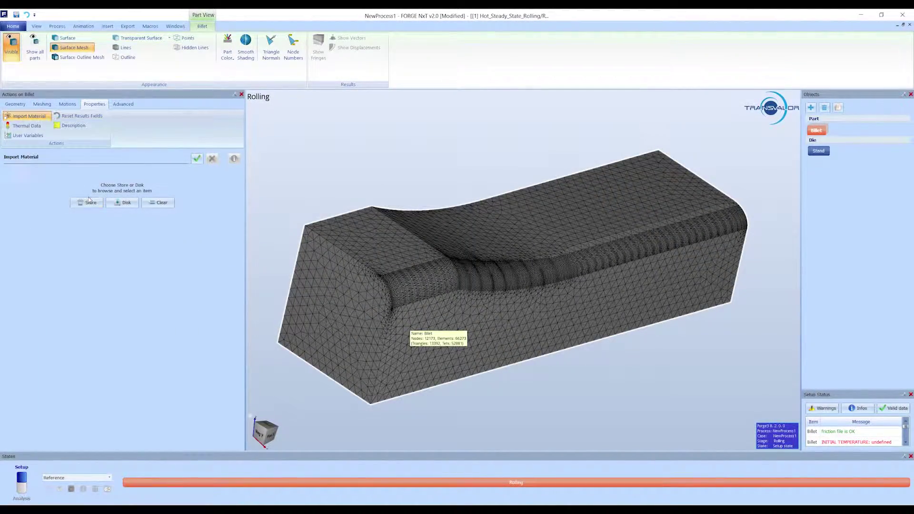
Assign 100Cr2 / 1.3501 steel to the billet and begin setting its constant initial temperature.
{"action": "left_click", "coordinate": [88, 201]}
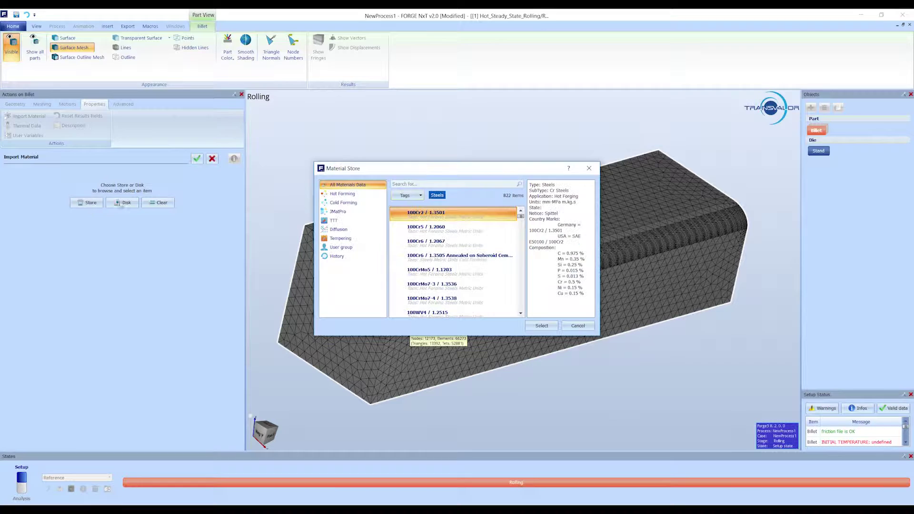
{"action": "double_click", "coordinate": [431, 215]}
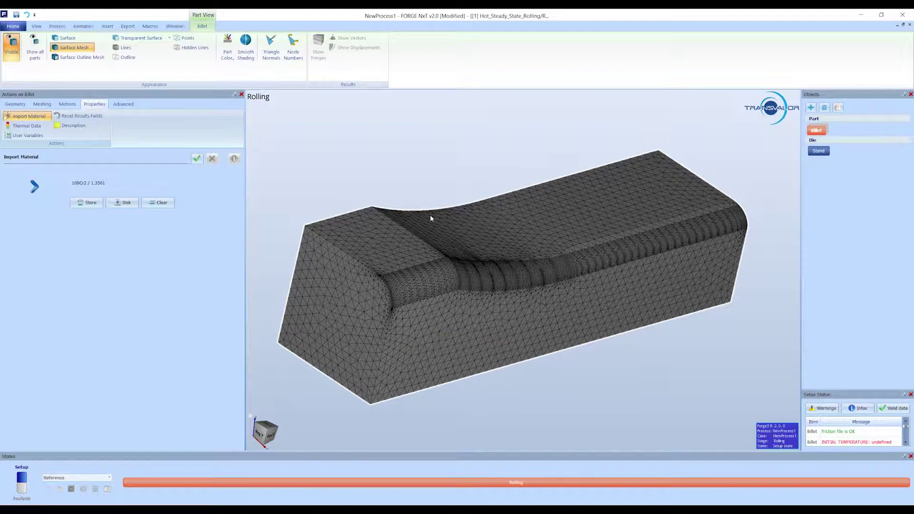
{"action": "left_click", "coordinate": [28, 126]}
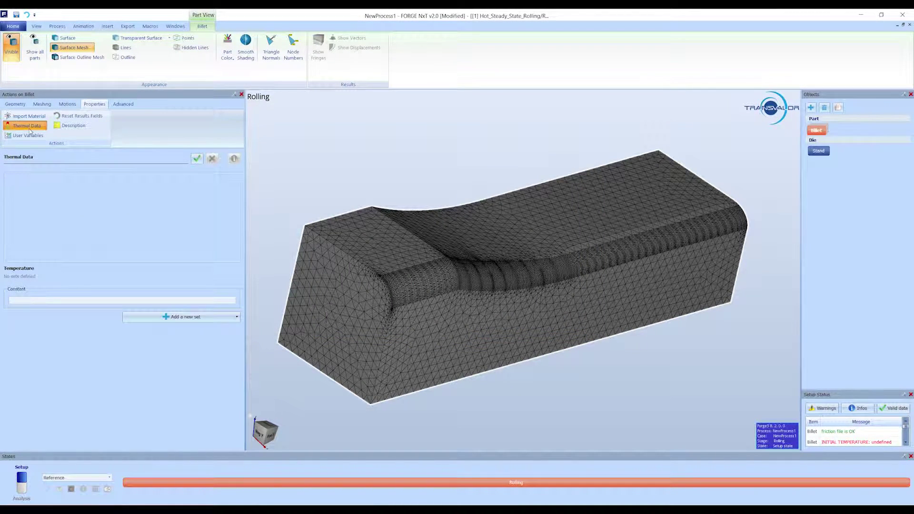
{"action": "left_click", "coordinate": [95, 299]}
Set the billet's initial temperature to 1500 and apply Tresca High friction to the stand–billet contact.
{"action": "type", "text": "1500"}
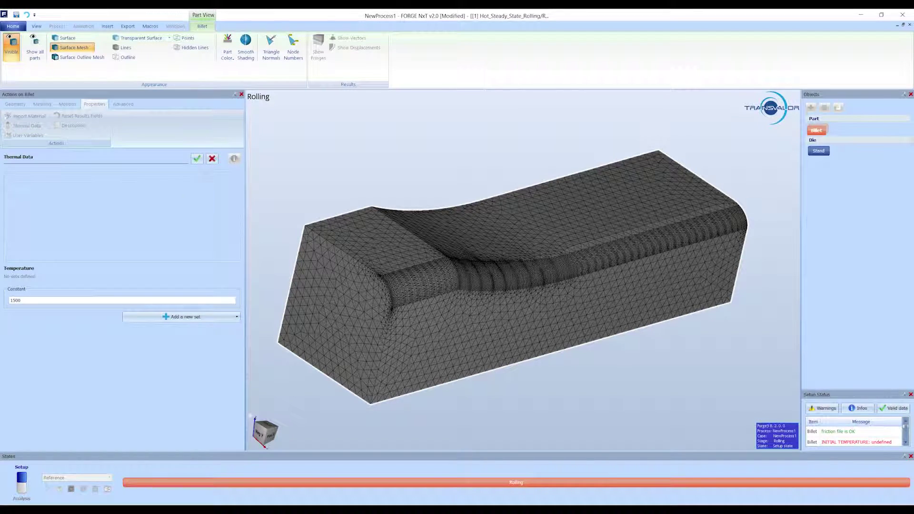
{"action": "left_click", "coordinate": [318, 173]}
{"action": "left_click", "coordinate": [48, 105]}
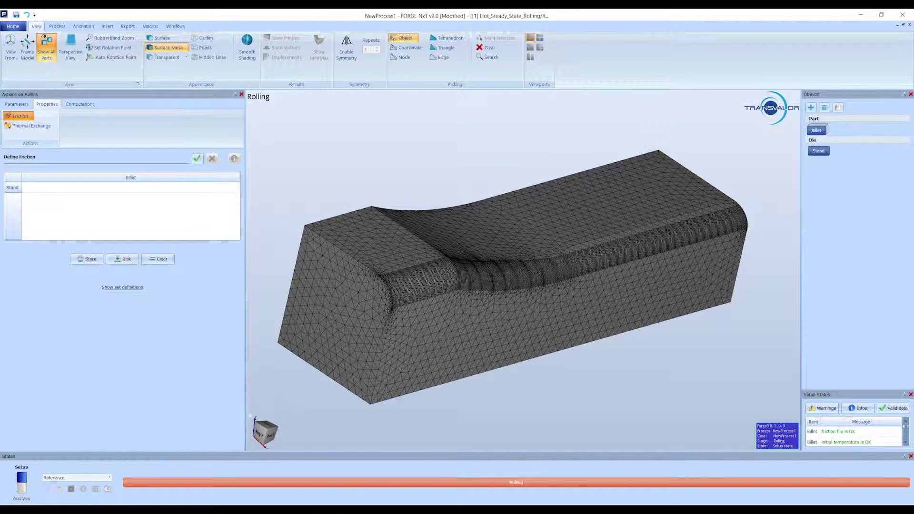
{"action": "left_click", "coordinate": [110, 187]}
{"action": "left_click", "coordinate": [87, 259]}
{"action": "left_click", "coordinate": [343, 194]}
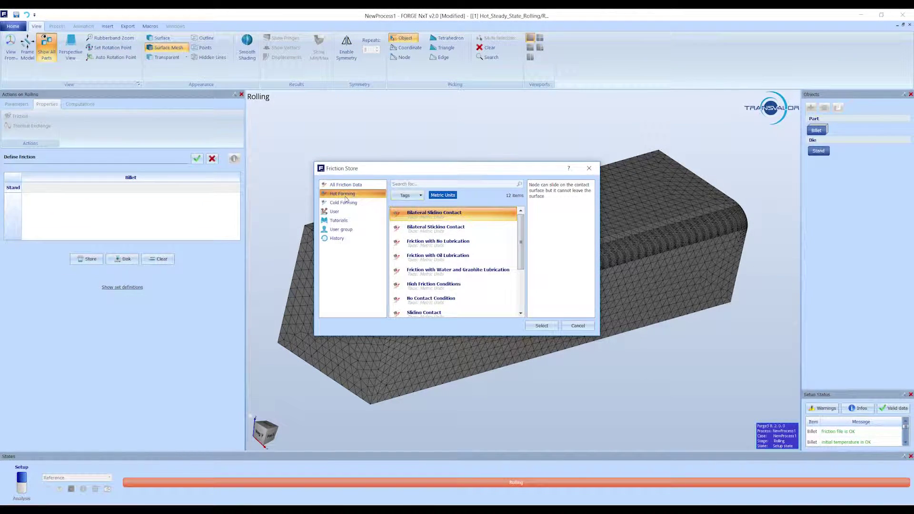
{"action": "scroll", "coordinate": [455, 262], "scroll_direction": "down", "scroll_amount": 5}
{"action": "double_click", "coordinate": [452, 259]}
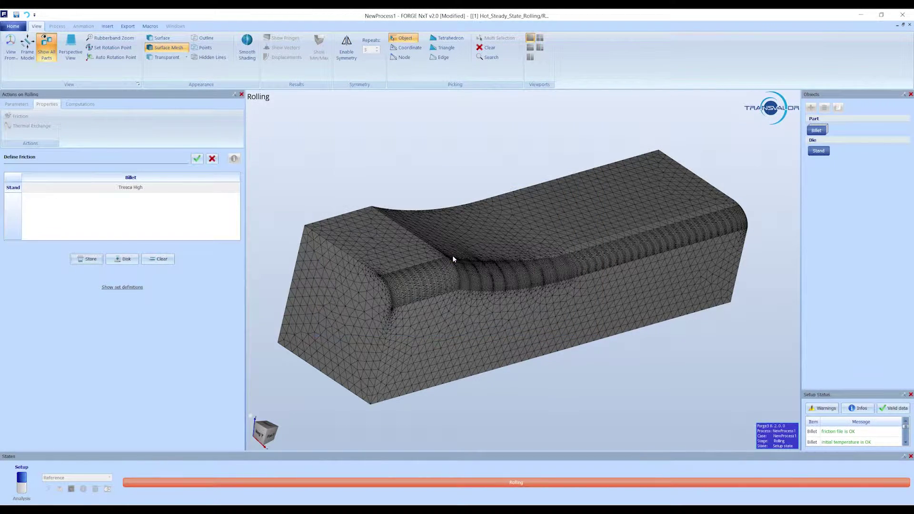
Apply Weak Interaction with Steel Dies heat exchange to the stand–billet contact.
{"action": "left_click", "coordinate": [31, 125]}
{"action": "left_click", "coordinate": [114, 189]}
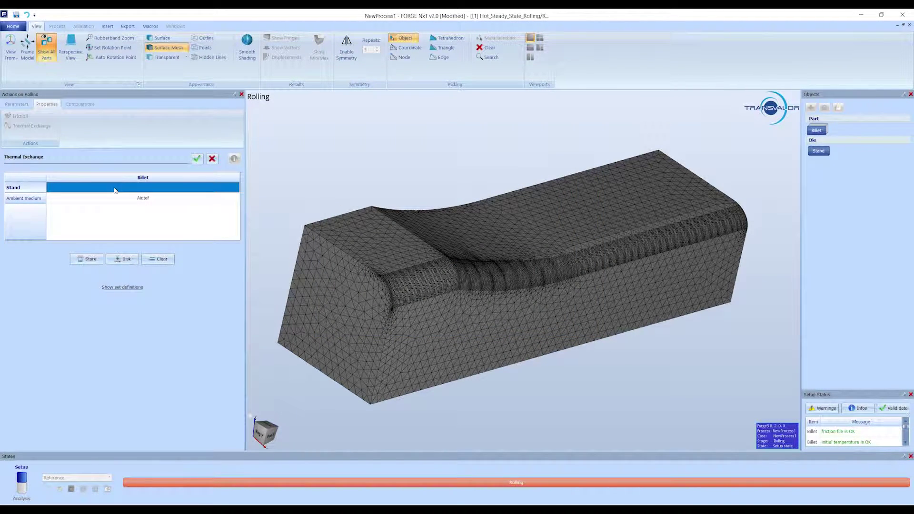
{"action": "left_click", "coordinate": [87, 258]}
{"action": "scroll", "coordinate": [457, 267], "scroll_direction": "down", "scroll_amount": 2}
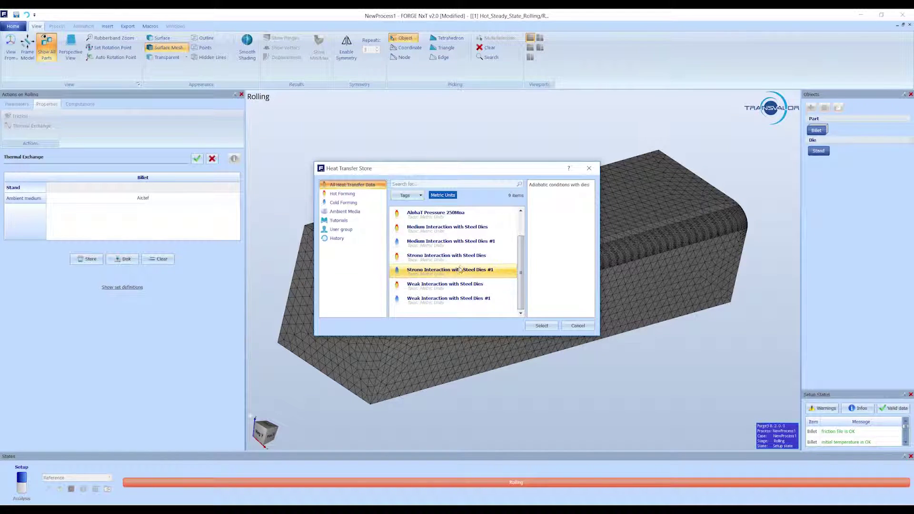
{"action": "double_click", "coordinate": [453, 283]}
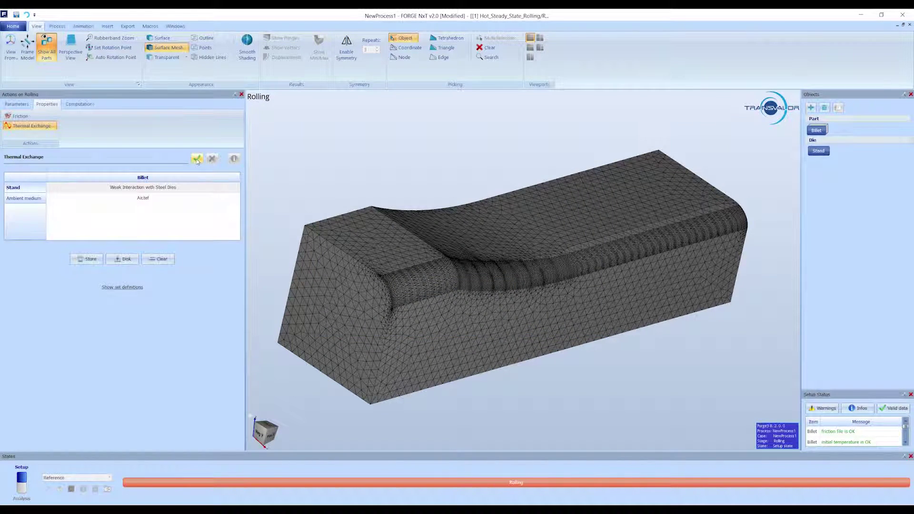
{"action": "left_click", "coordinate": [197, 160]}
Check the billet's rolling direction and keep it unchanged.
{"action": "left_click", "coordinate": [19, 105]}
{"action": "left_click", "coordinate": [22, 126]}
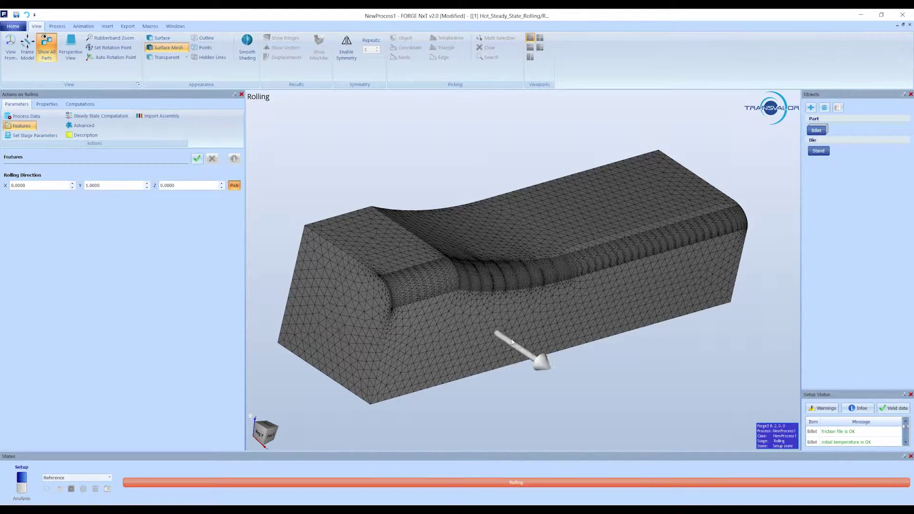
{"action": "middle_click_drag", "start_coordinate": [524, 352], "coordinate": [697, 323]}
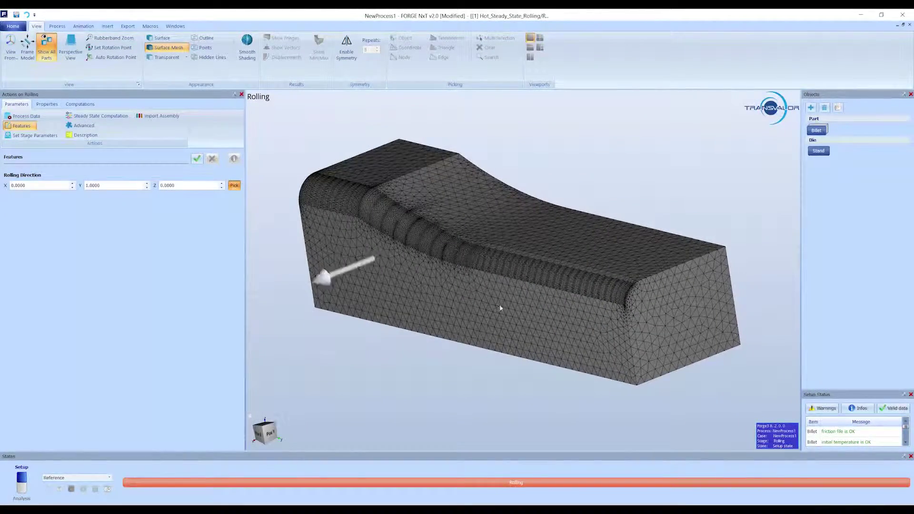
{"action": "left_click", "coordinate": [690, 327]}
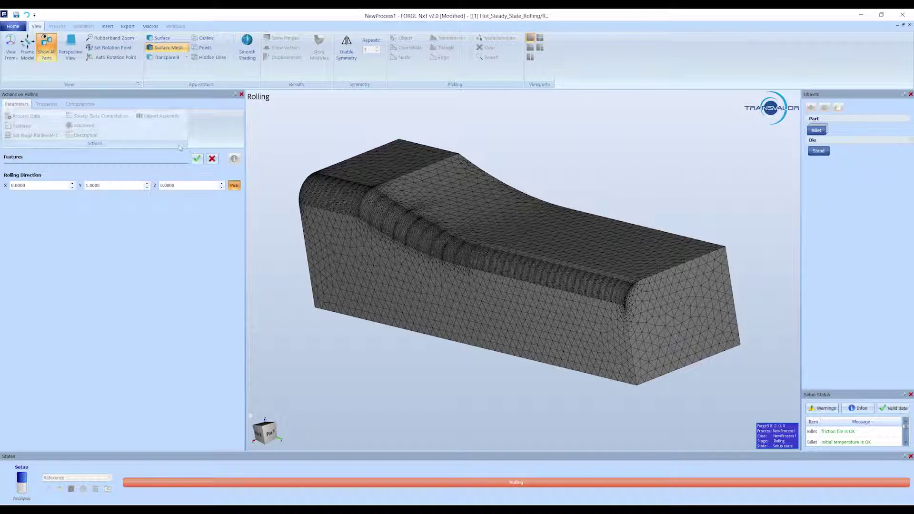
Set the steady state computation's maximum iterations to 50.
{"action": "left_click", "coordinate": [35, 135]}
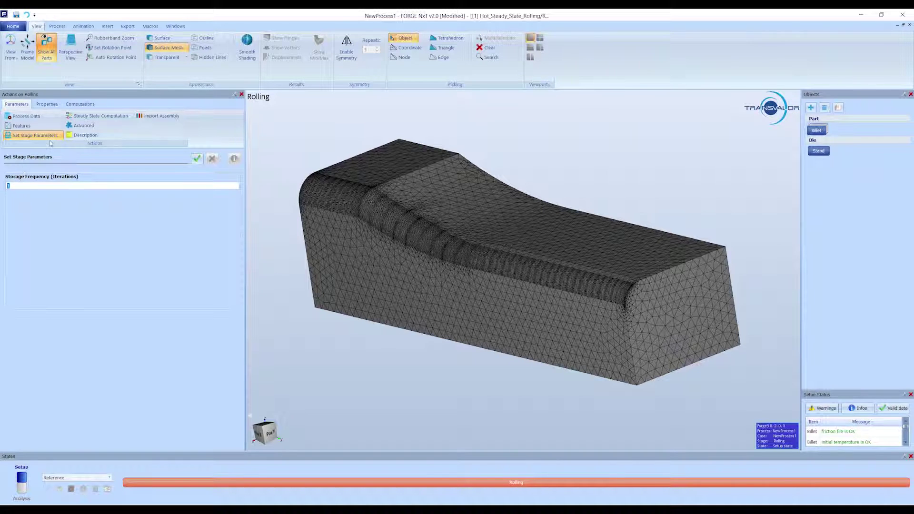
{"action": "left_click", "coordinate": [101, 115]}
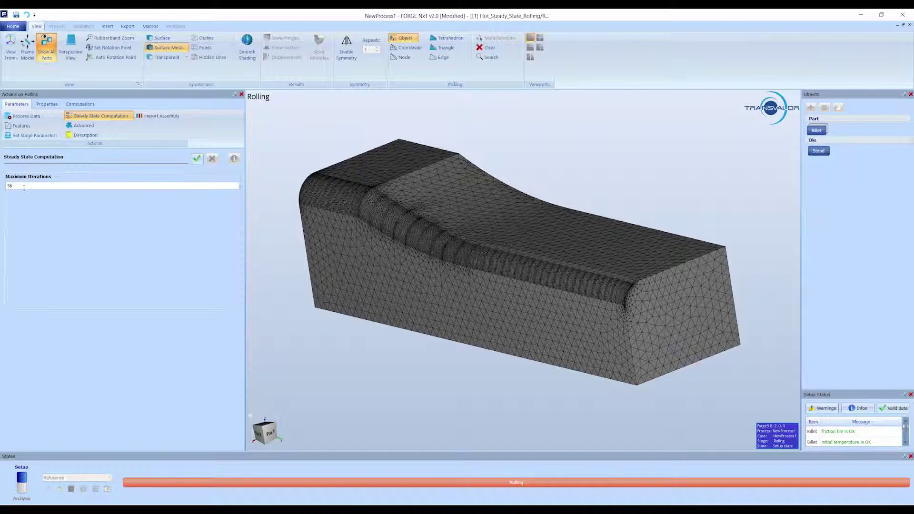
{"action": "left_click", "coordinate": [51, 185]}
{"action": "type", "text": "50"}
{"action": "left_click", "coordinate": [196, 158]}
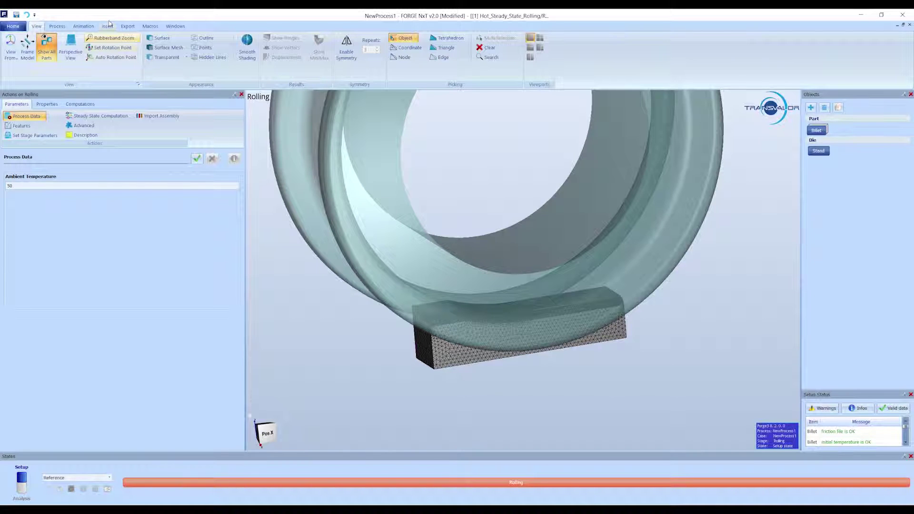
Measure the 95.0853 distance between two points on the roll stand.
{"action": "left_click", "coordinate": [107, 26]}
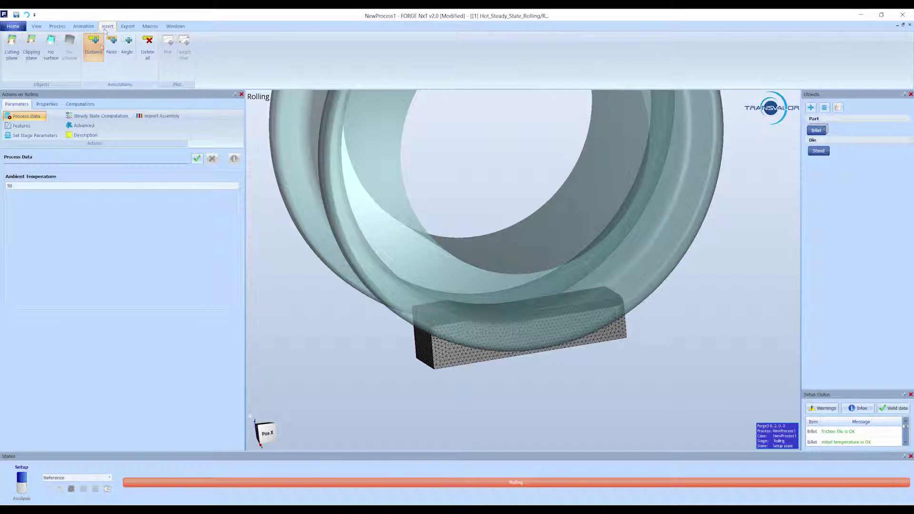
{"action": "left_click", "coordinate": [95, 45]}
{"action": "left_click", "coordinate": [533, 280]}
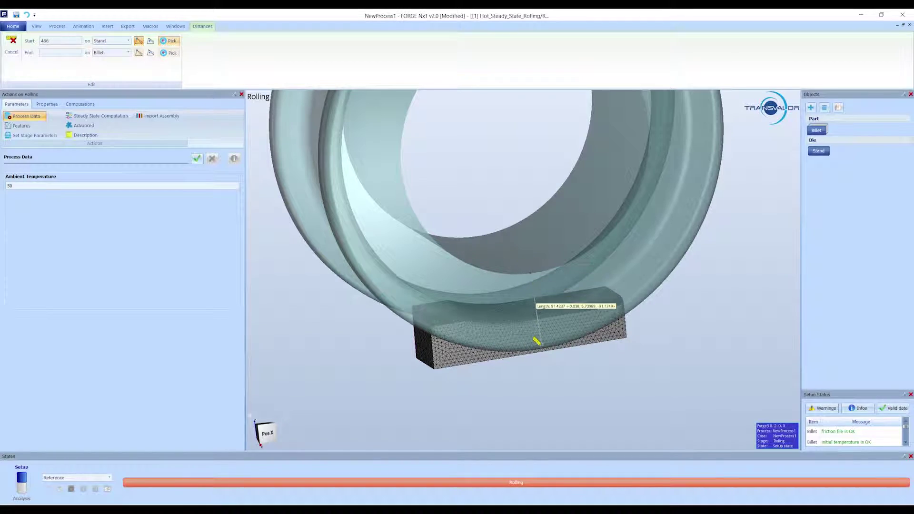
{"action": "left_click", "coordinate": [535, 339]}
{"action": "left_click_drag", "start_coordinate": [535, 338], "coordinate": [547, 281]}
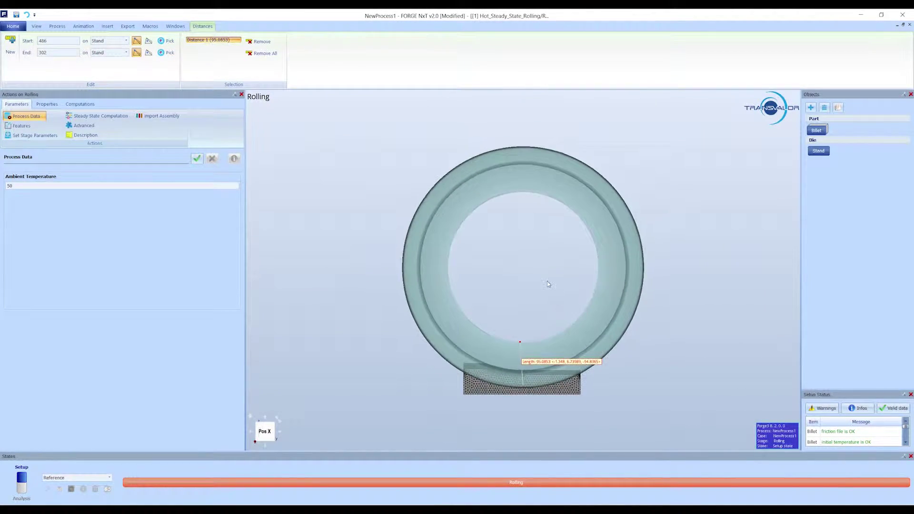
{"action": "key", "text": "Escape"}
{"action": "left_click_drag", "start_coordinate": [431, 347], "coordinate": [477, 286]}
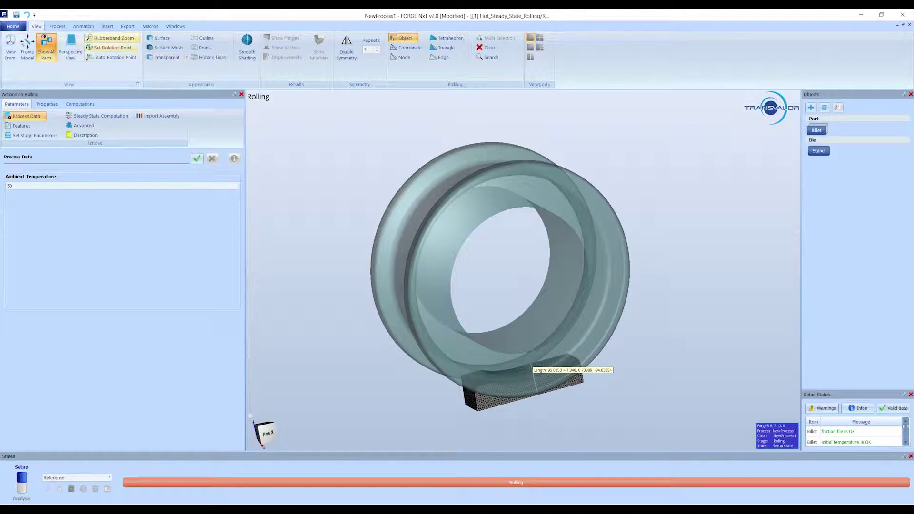
Run a 100-step kinematics preview of the rolling.
{"action": "left_click", "coordinate": [77, 28]}
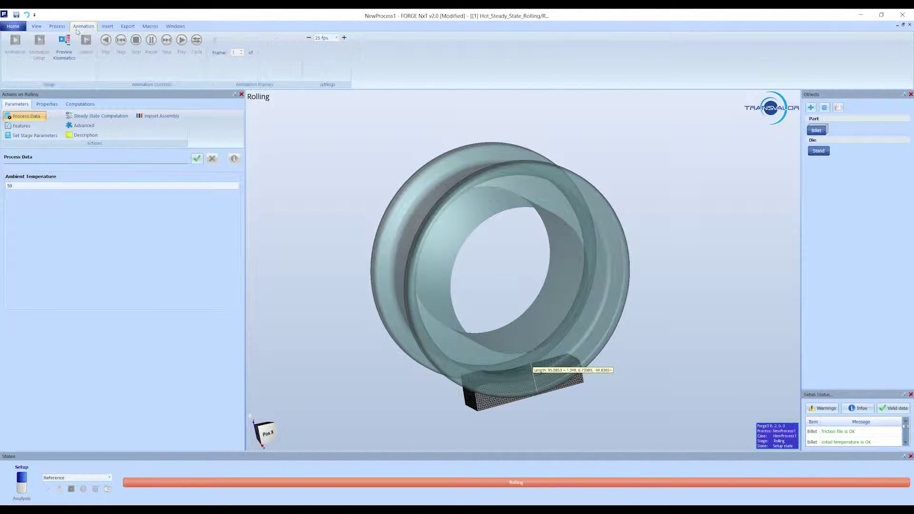
{"action": "left_click", "coordinate": [65, 45]}
{"action": "type", "text": "00"}
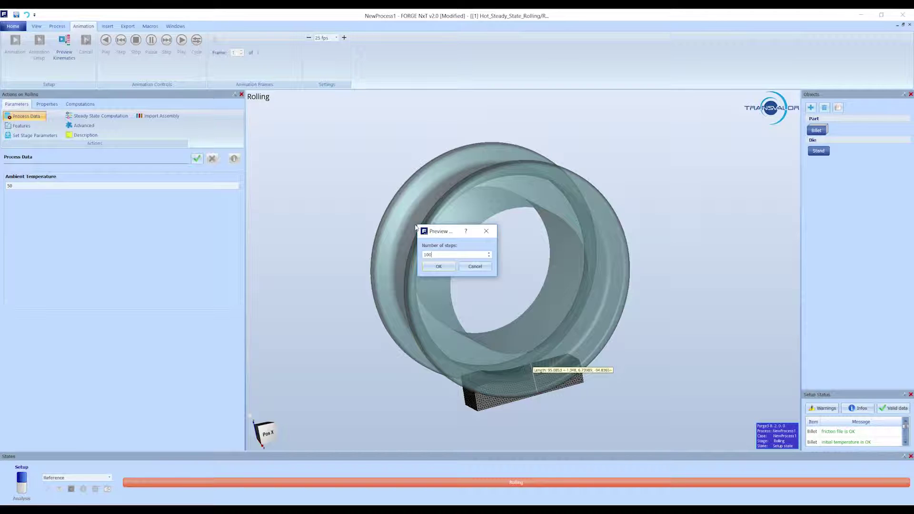
{"action": "left_click", "coordinate": [438, 266]}
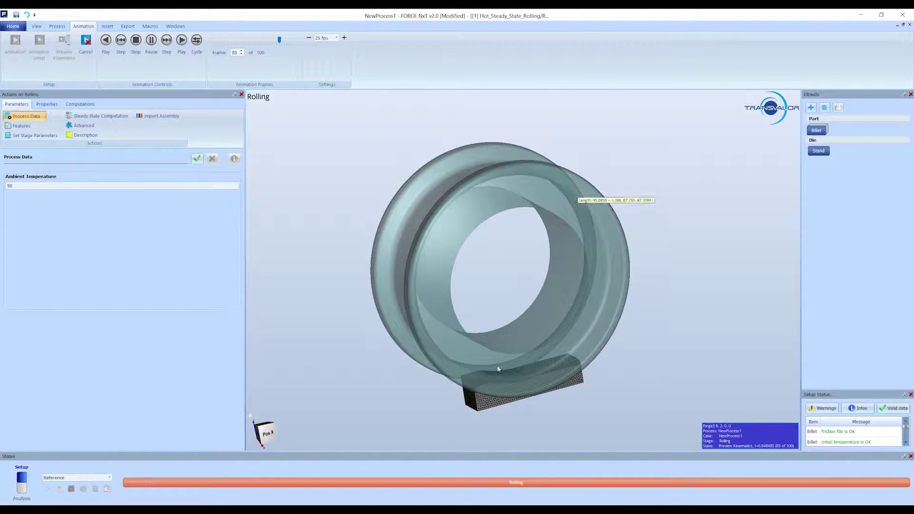
Save the process as Rolling_Example in the Desktop Example folder.
{"action": "left_click", "coordinate": [16, 26]}
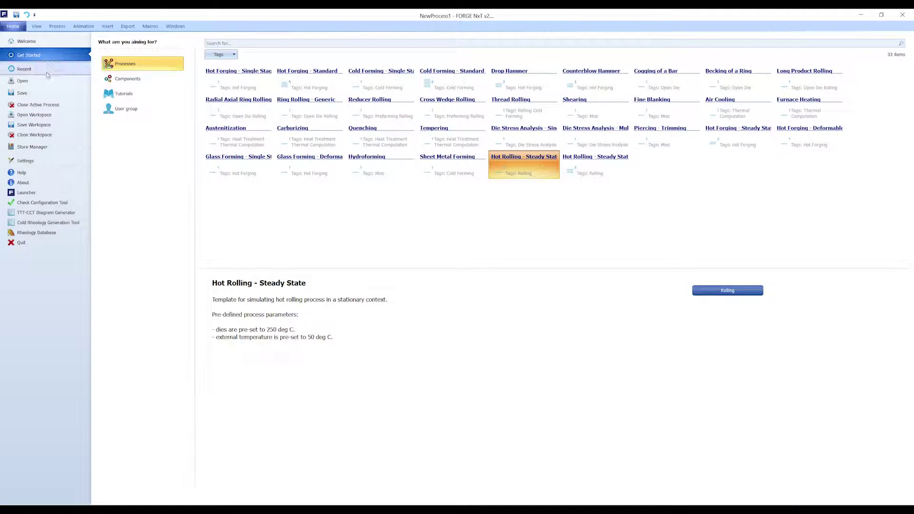
{"action": "left_click", "coordinate": [43, 91]}
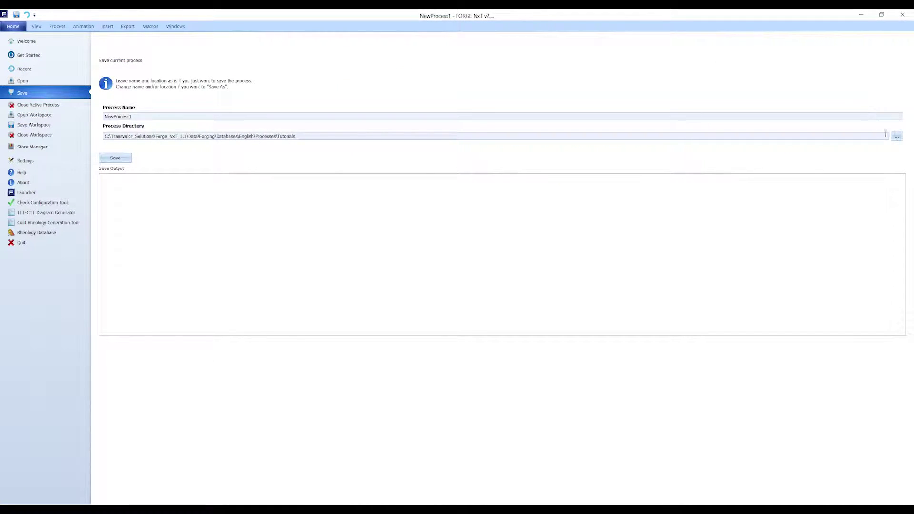
{"action": "double_click", "coordinate": [153, 118]}
{"action": "type", "text": "Rolling_Example"}
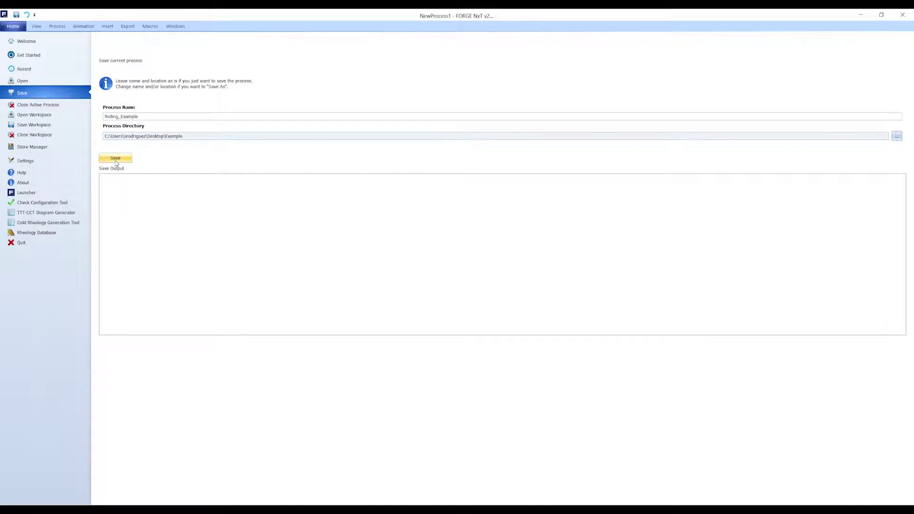
{"action": "left_click", "coordinate": [118, 159]}
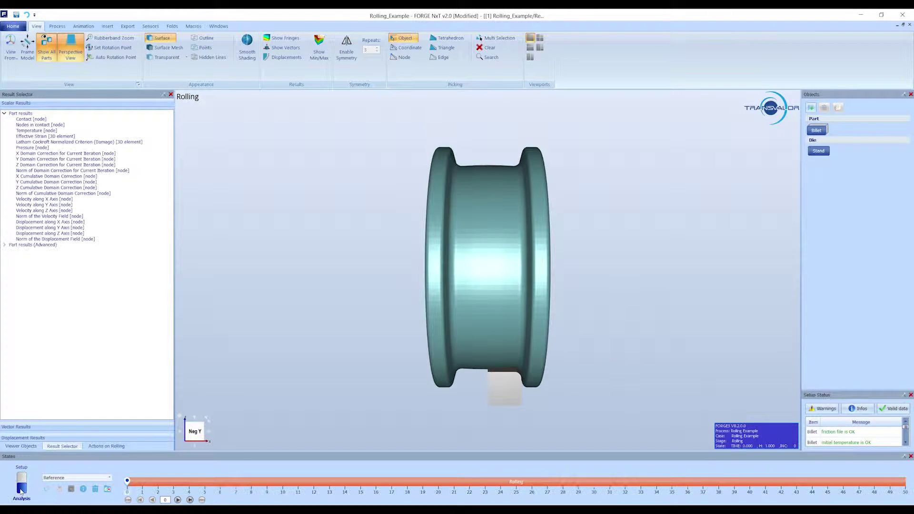
Mirror the model to show both rolls and make the Stand surface transparent.
{"action": "left_click_drag", "start_coordinate": [504, 295], "coordinate": [610, 343]}
{"action": "left_click", "coordinate": [347, 47]}
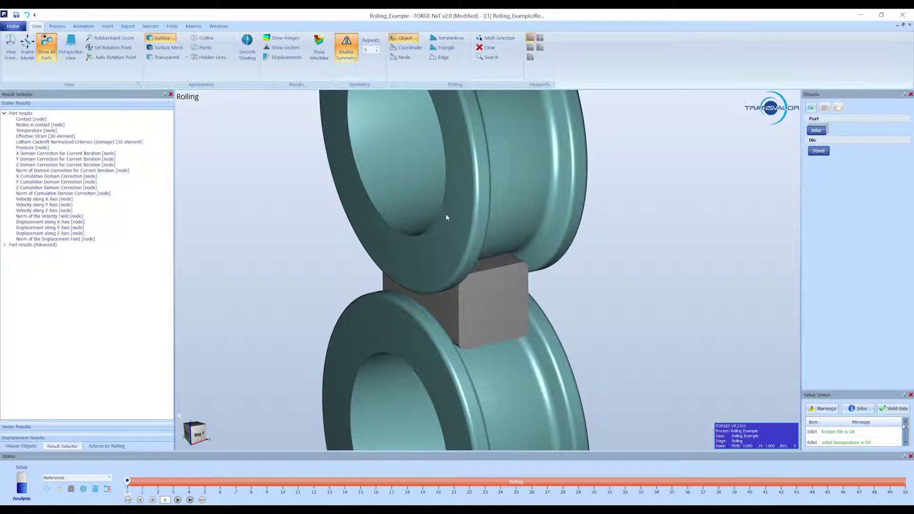
{"action": "left_click", "coordinate": [404, 198]}
{"action": "left_click", "coordinate": [148, 42]}
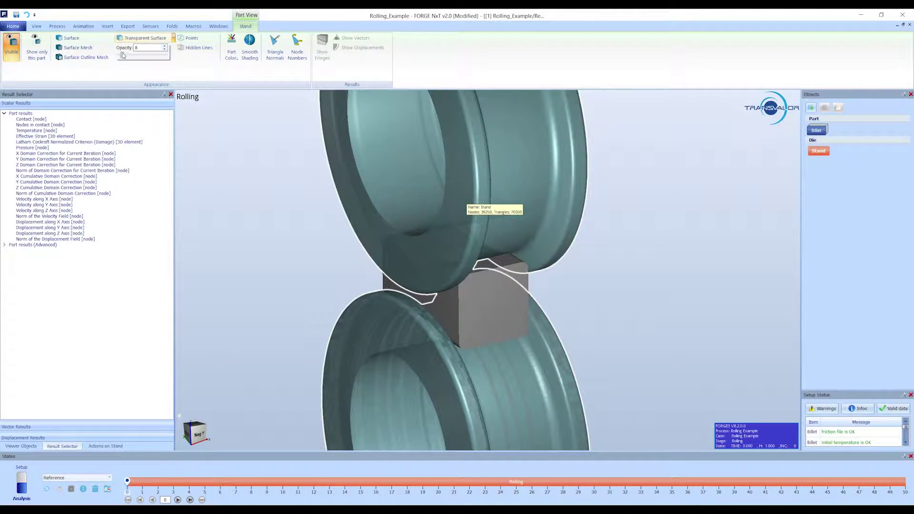
{"action": "left_click", "coordinate": [369, 314]}
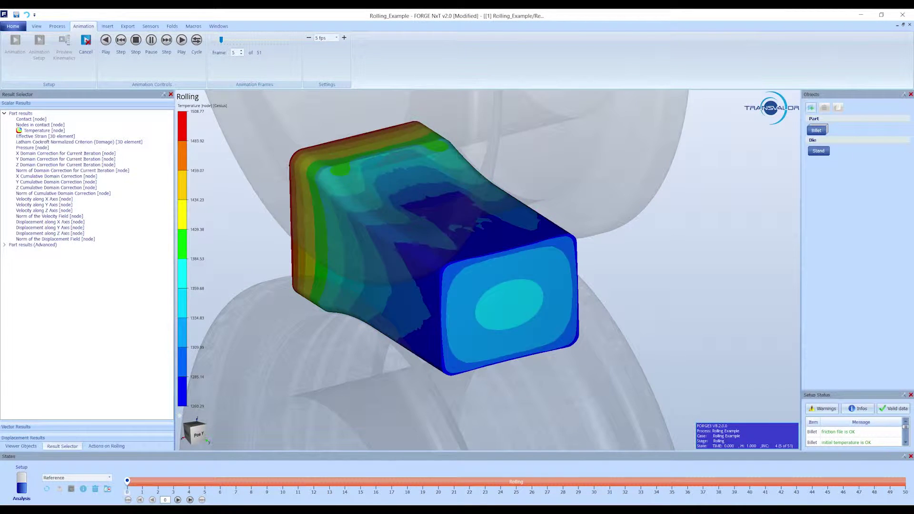
Display Effective Strain and Norm of Domain Correction results, then open the Hot rolling steady state help tutorial.
{"action": "left_click", "coordinate": [36, 136]}
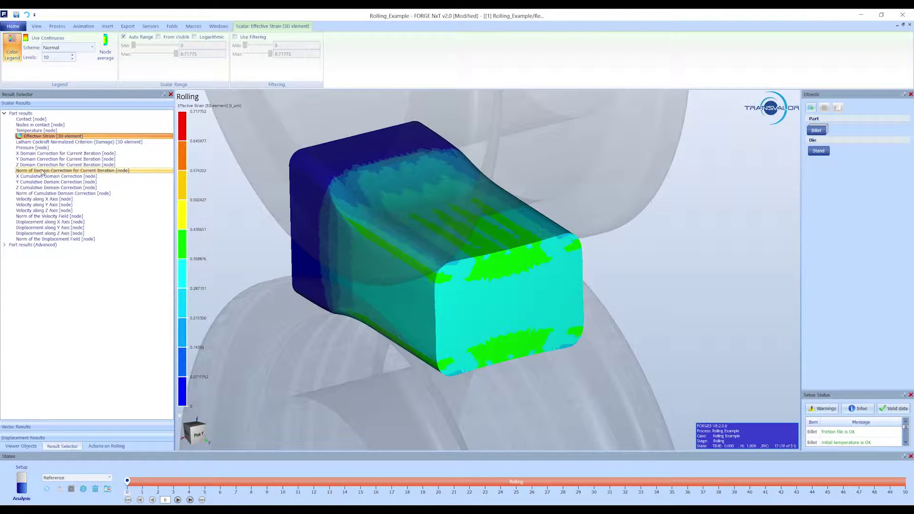
{"action": "left_click", "coordinate": [43, 170]}
{"action": "left_click", "coordinate": [78, 28]}
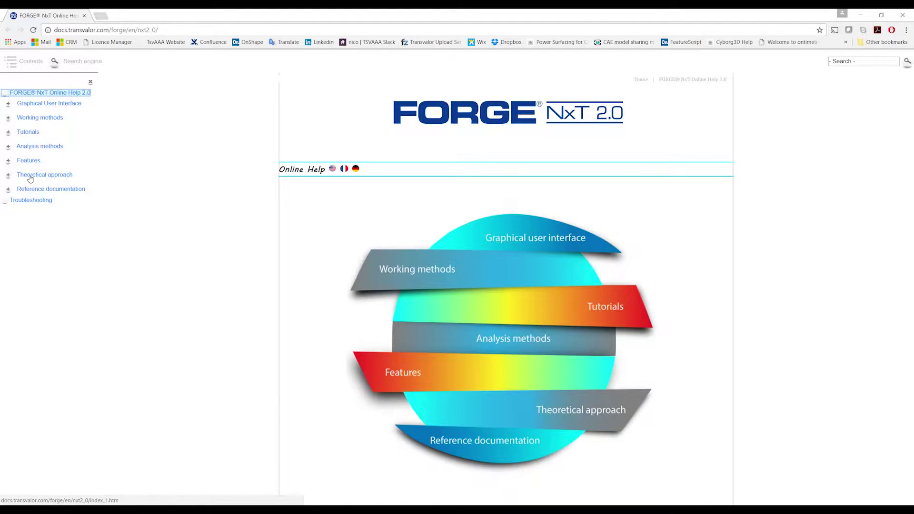
{"action": "left_click", "coordinate": [8, 135]}
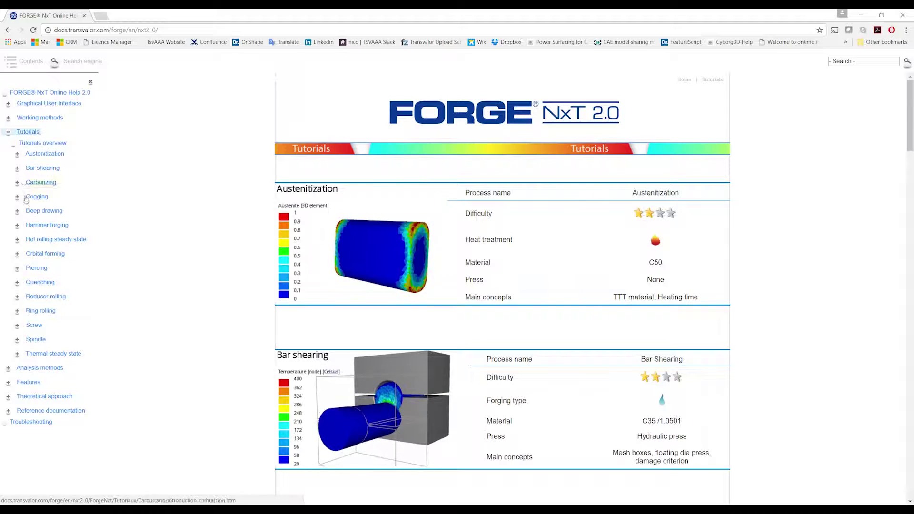
{"action": "left_click", "coordinate": [17, 245]}
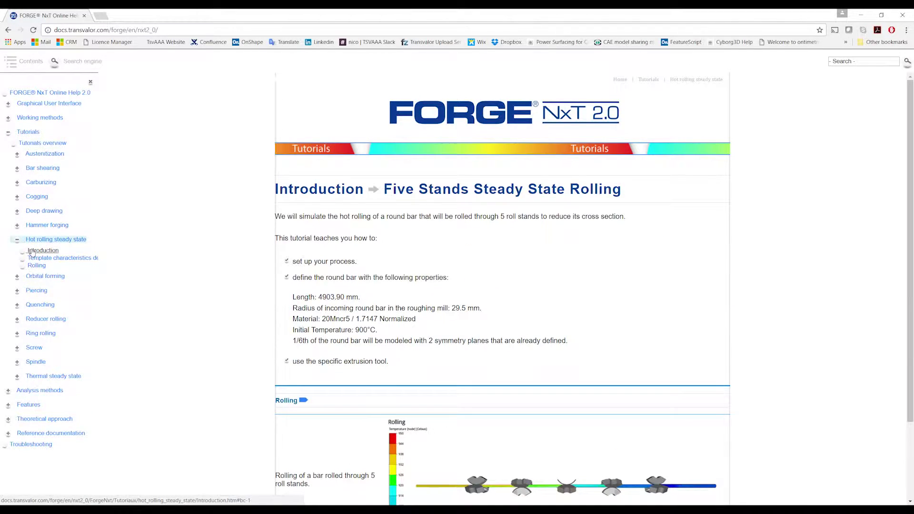